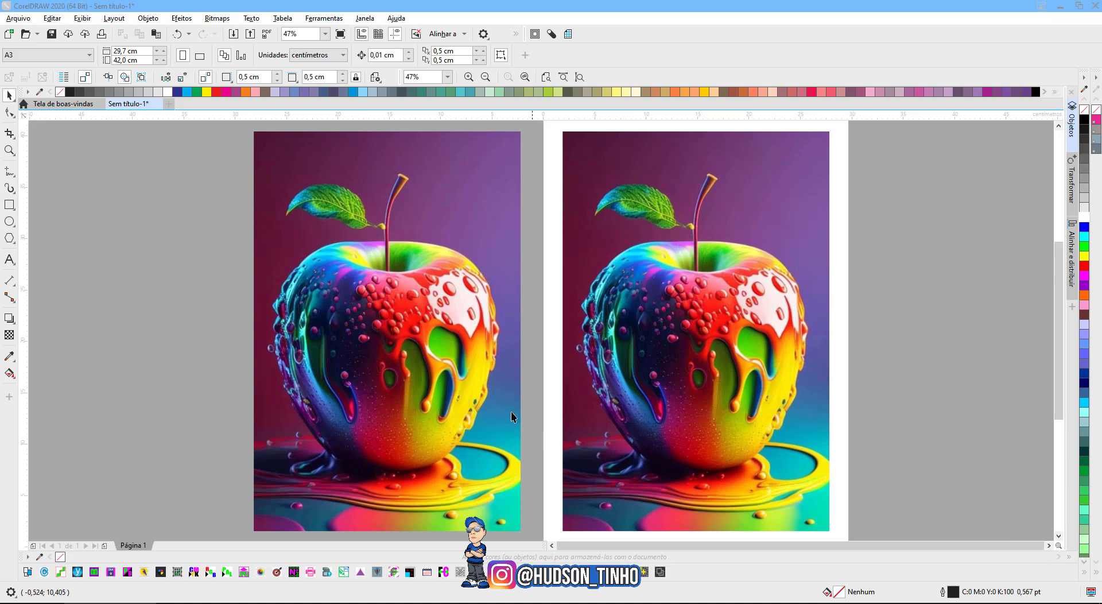
Open the Creative Frame (Quadro) effect on the off-page apple image with the square_2.cpt frame and show its modification settings
click(439, 319)
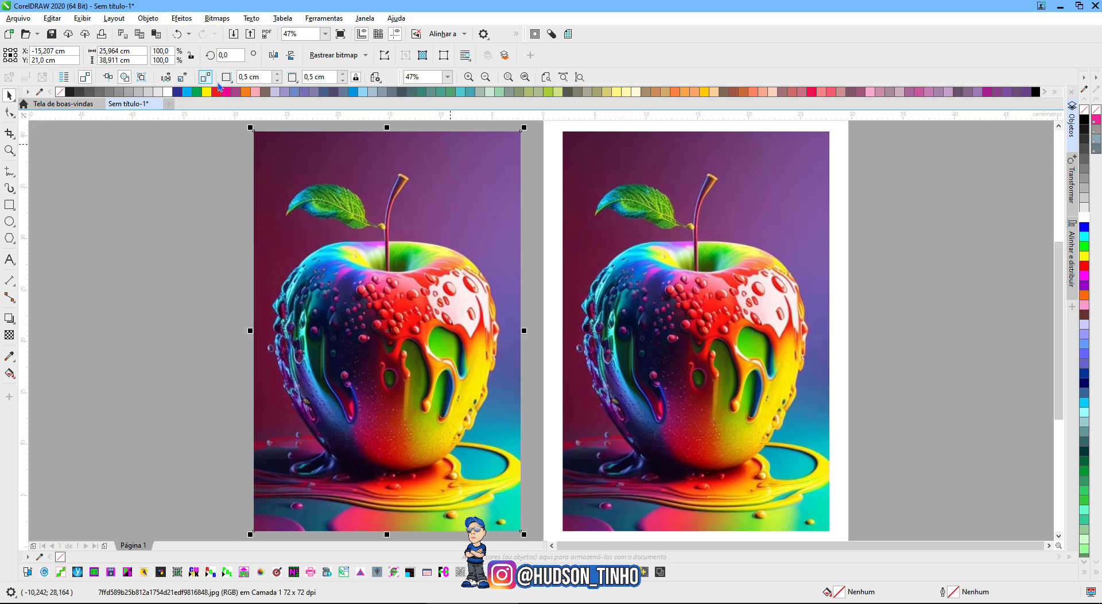
click(181, 19)
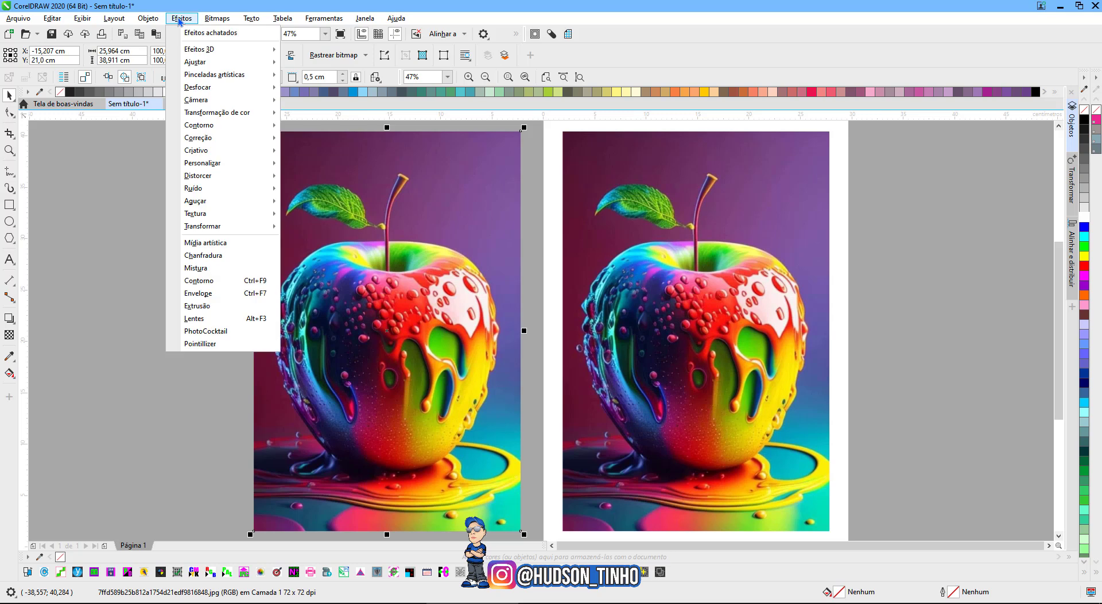
mouse_move(211, 153)
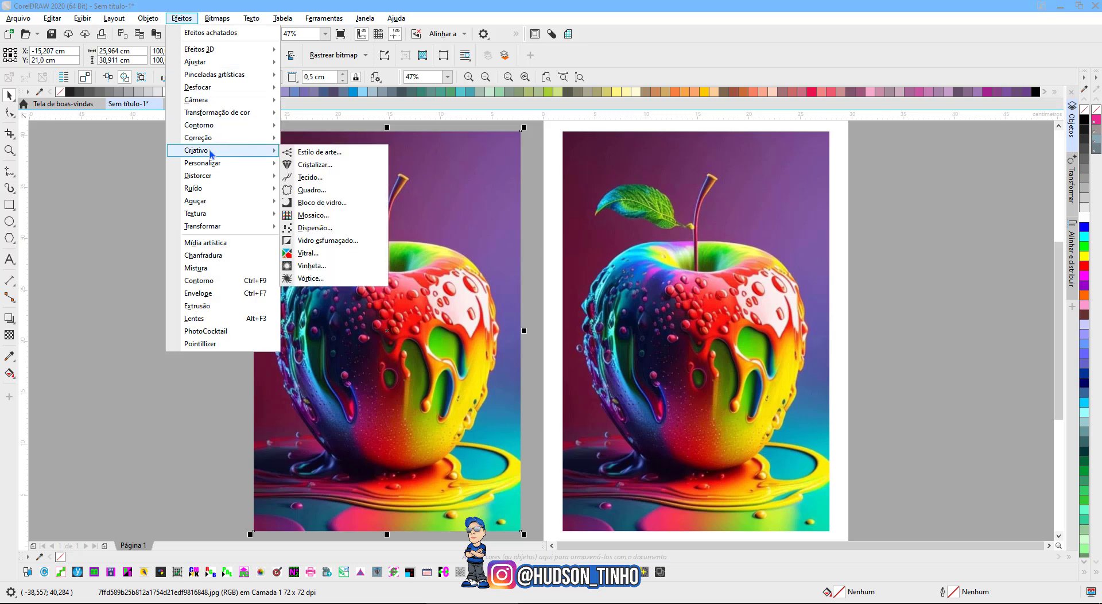
click(325, 194)
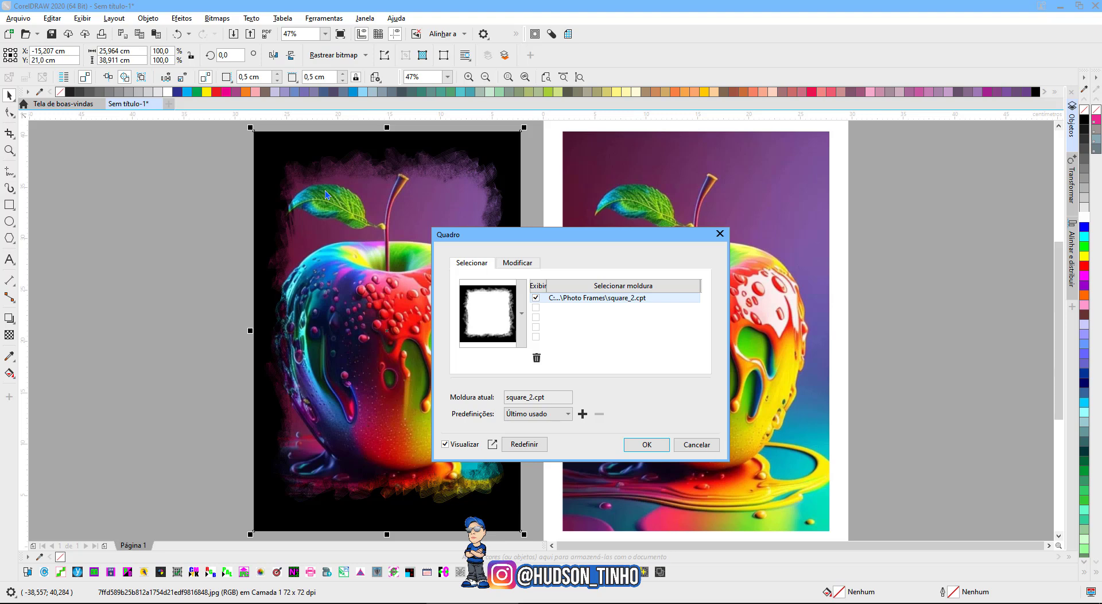
drag(353, 207, 264, 204)
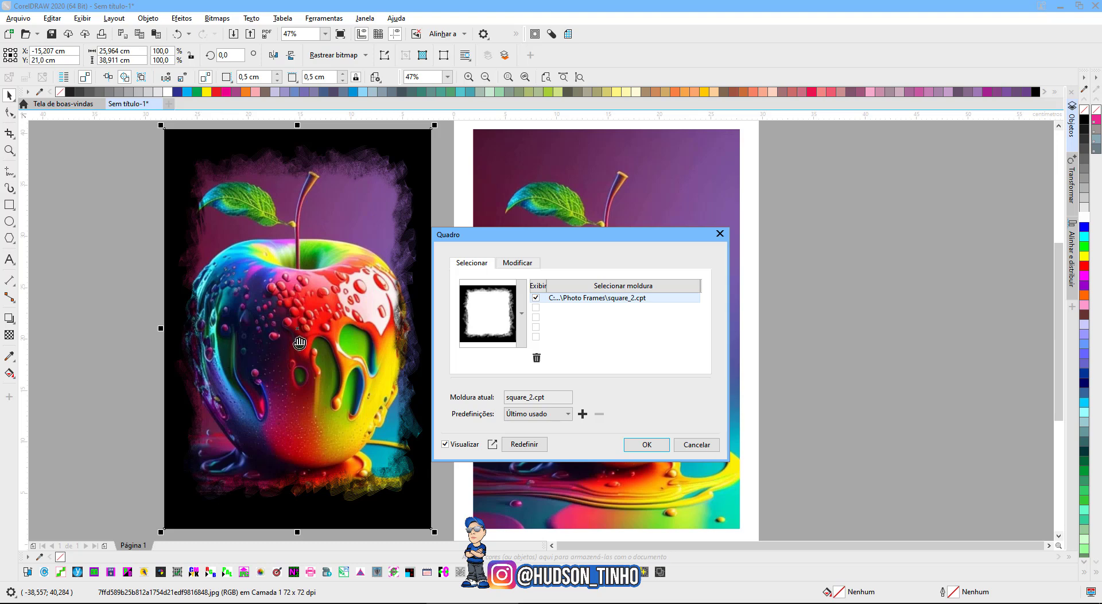
click(512, 265)
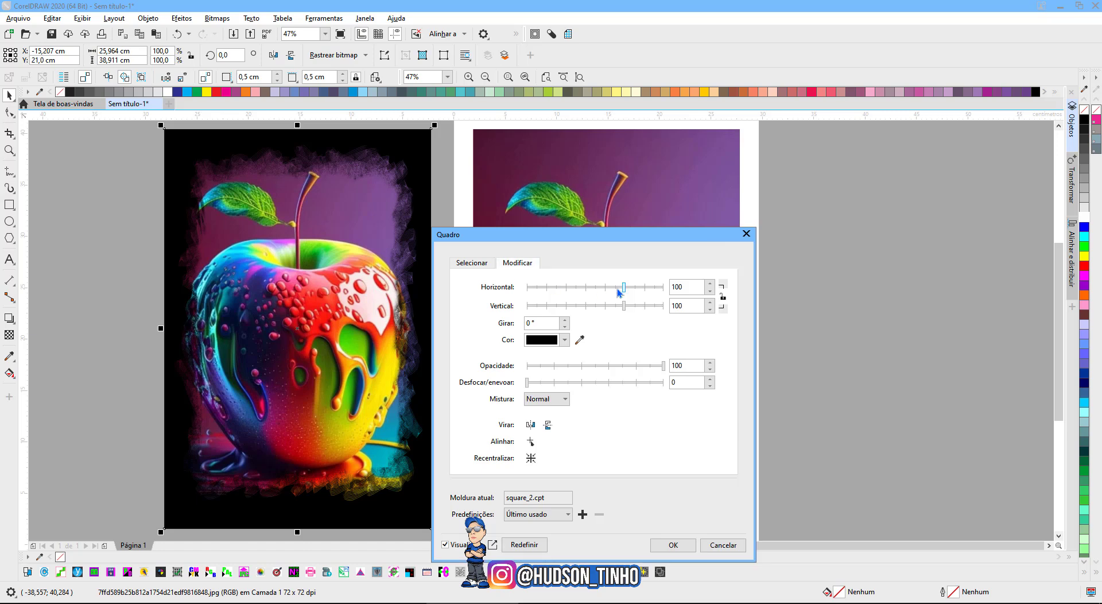
Try different frame proportions, ending with horizontal scale 86 and vertical scale 112
click(639, 287)
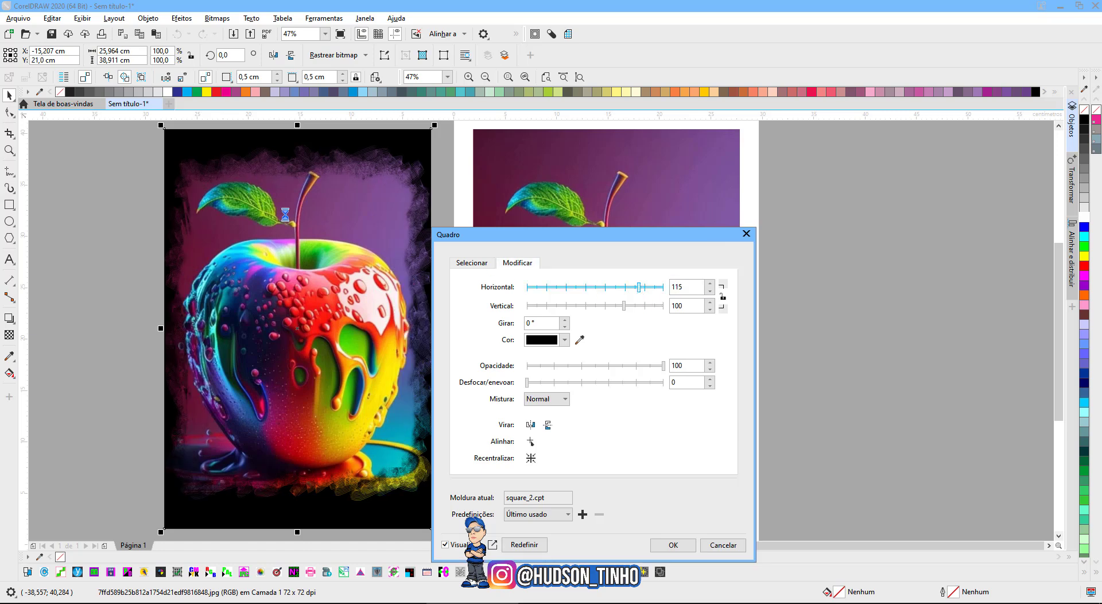
click(584, 287)
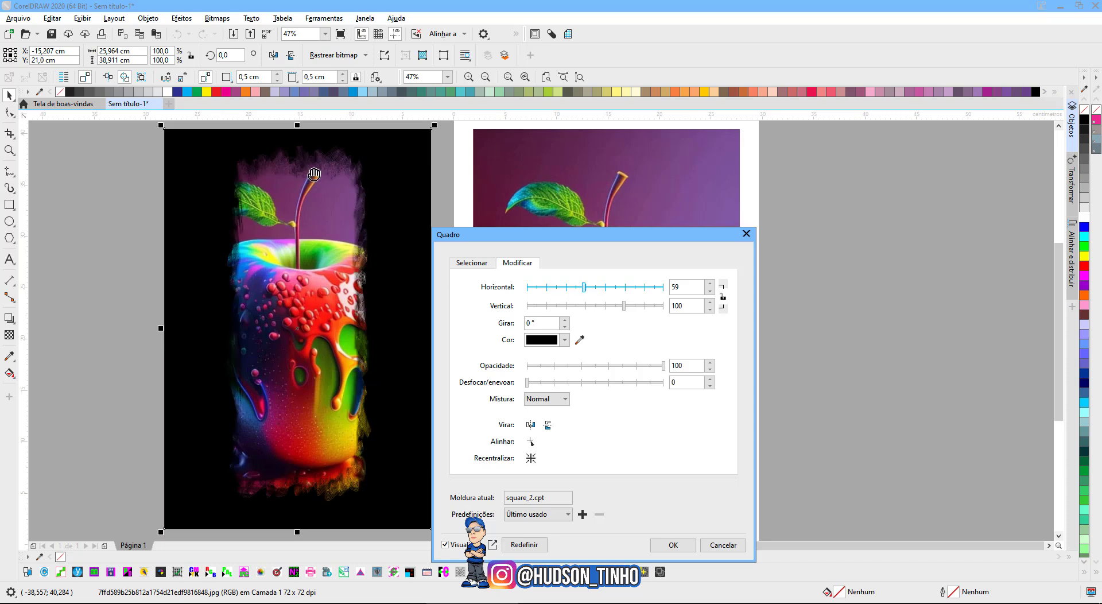
click(610, 287)
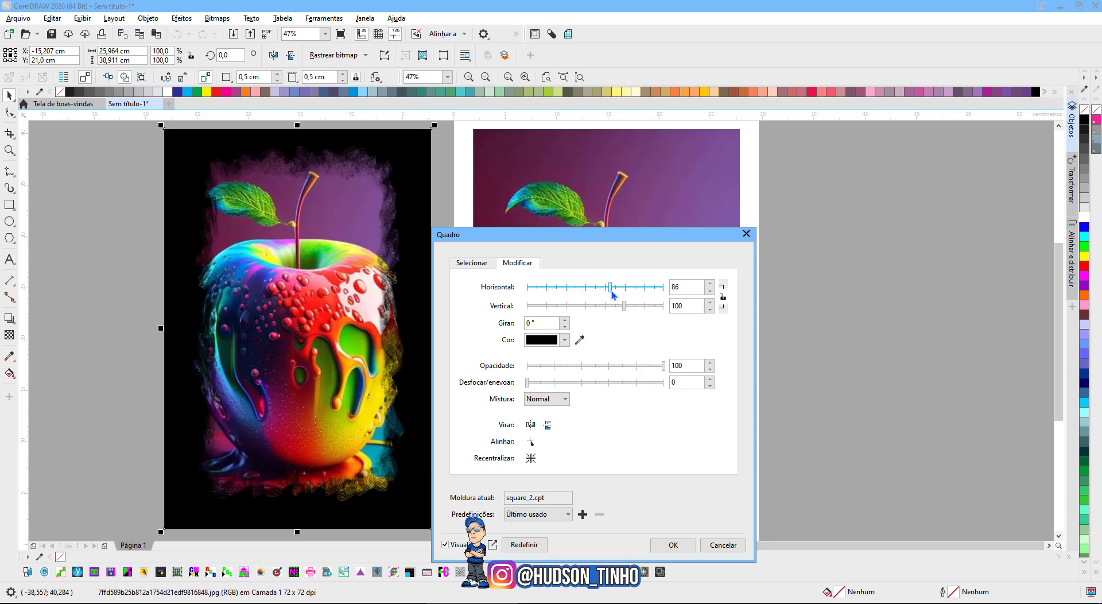
click(610, 305)
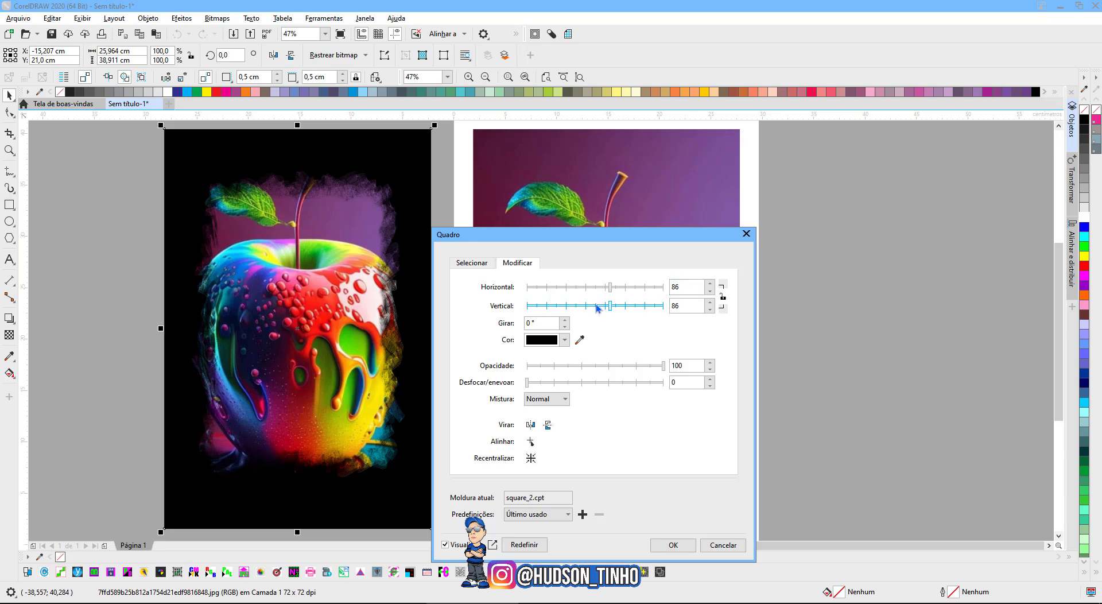
click(596, 305)
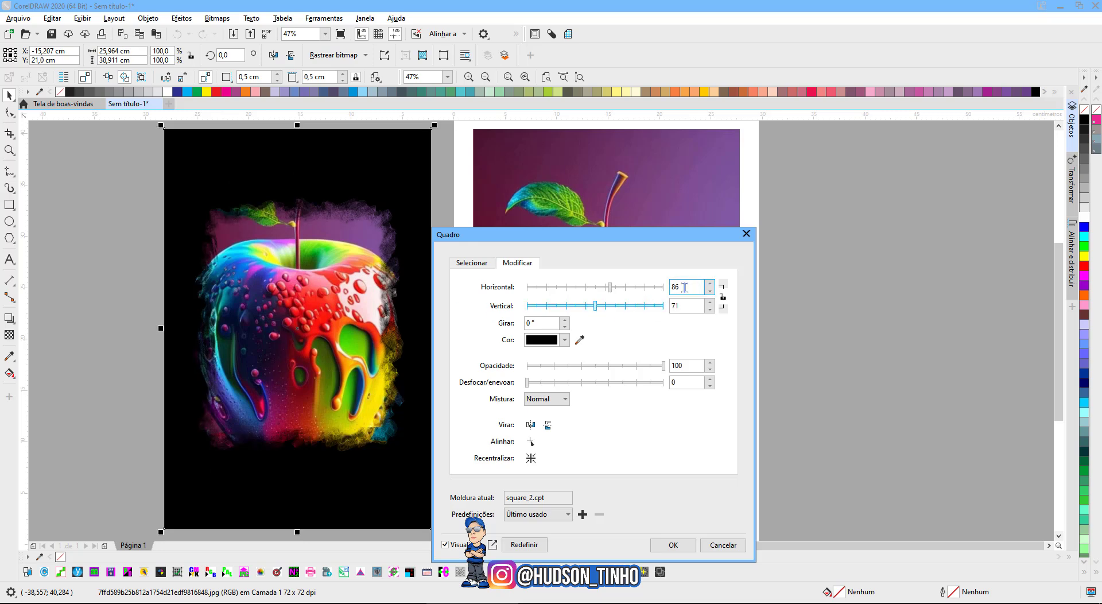
click(637, 305)
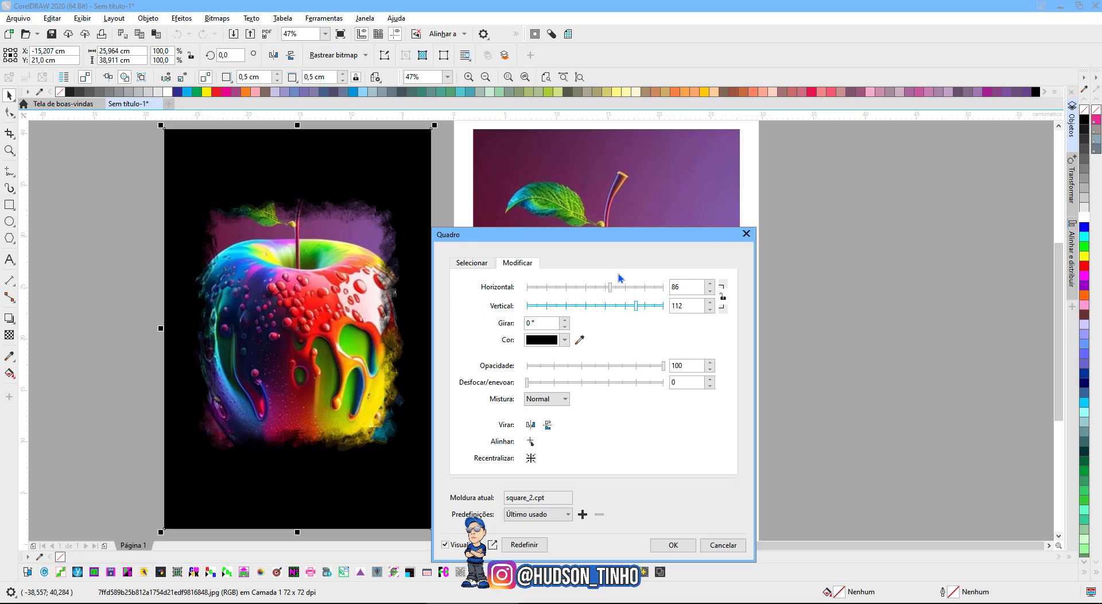
Apply the frame in white (#FFFFFF), scaled to 108 horizontally and 104 vertically, at 100 opacity
click(530, 343)
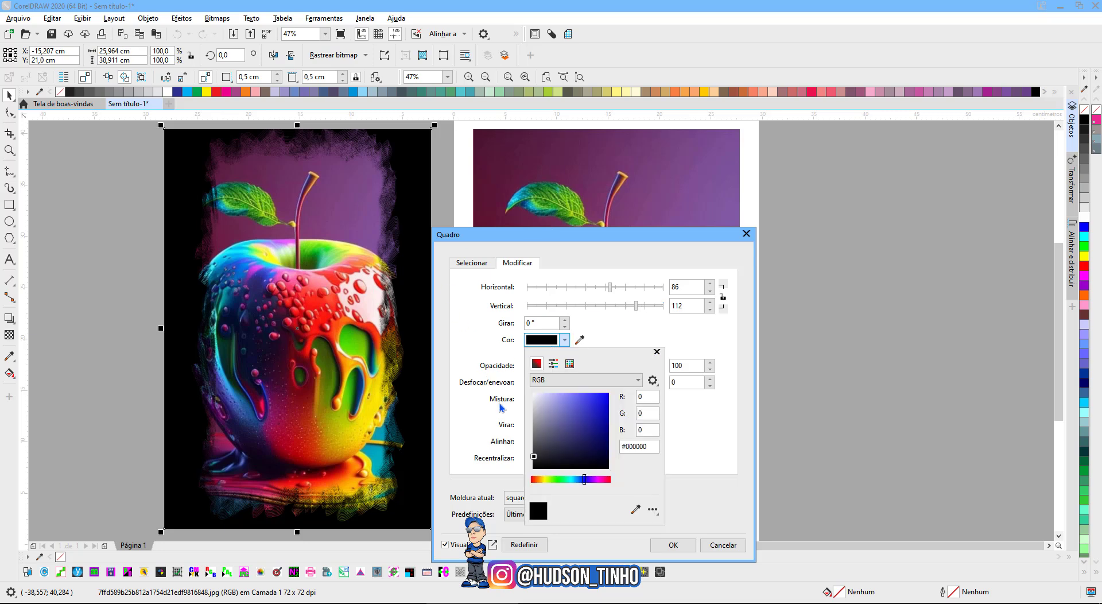
click(585, 416)
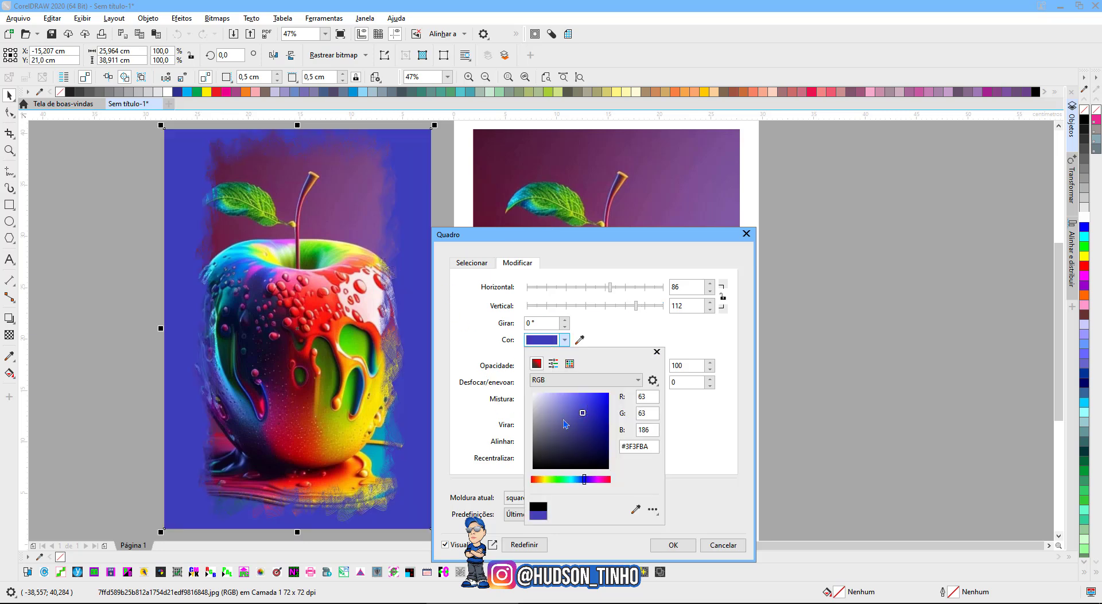
drag(566, 425, 485, 365)
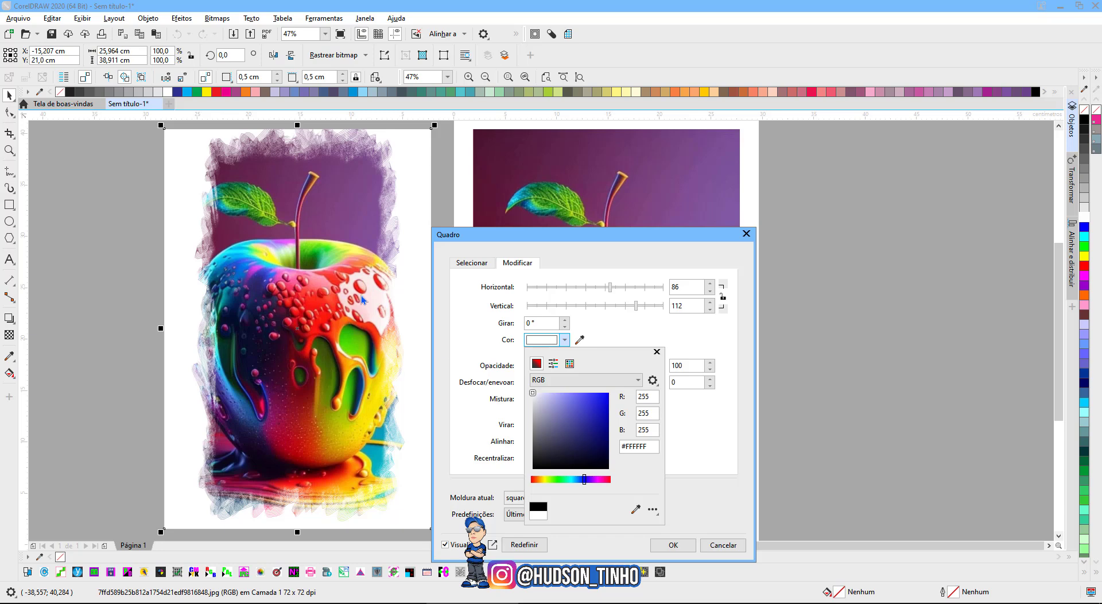
click(700, 405)
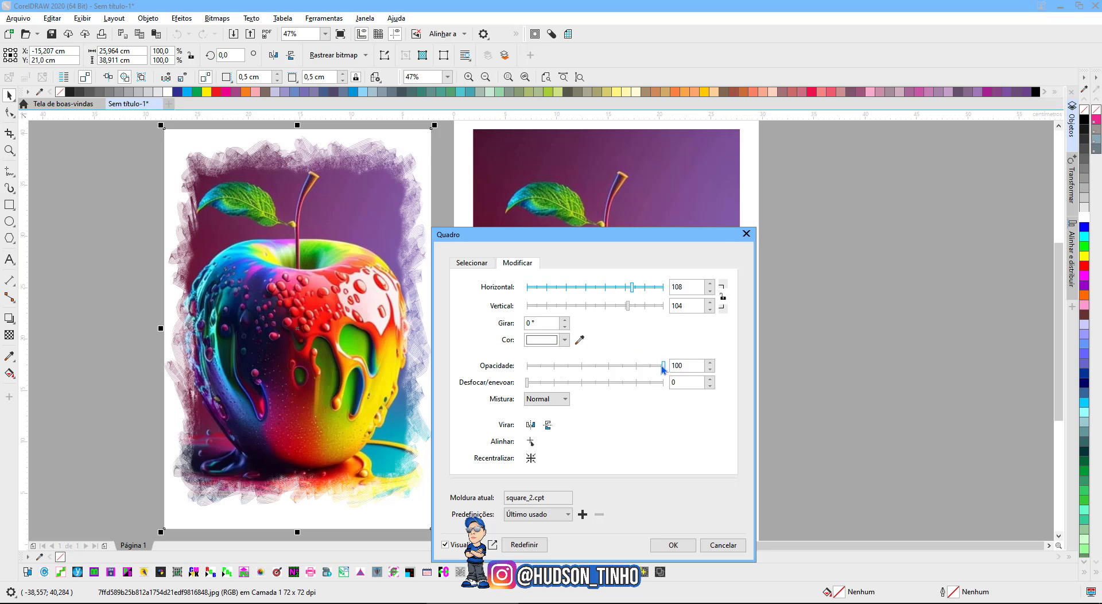
drag(664, 367, 695, 372)
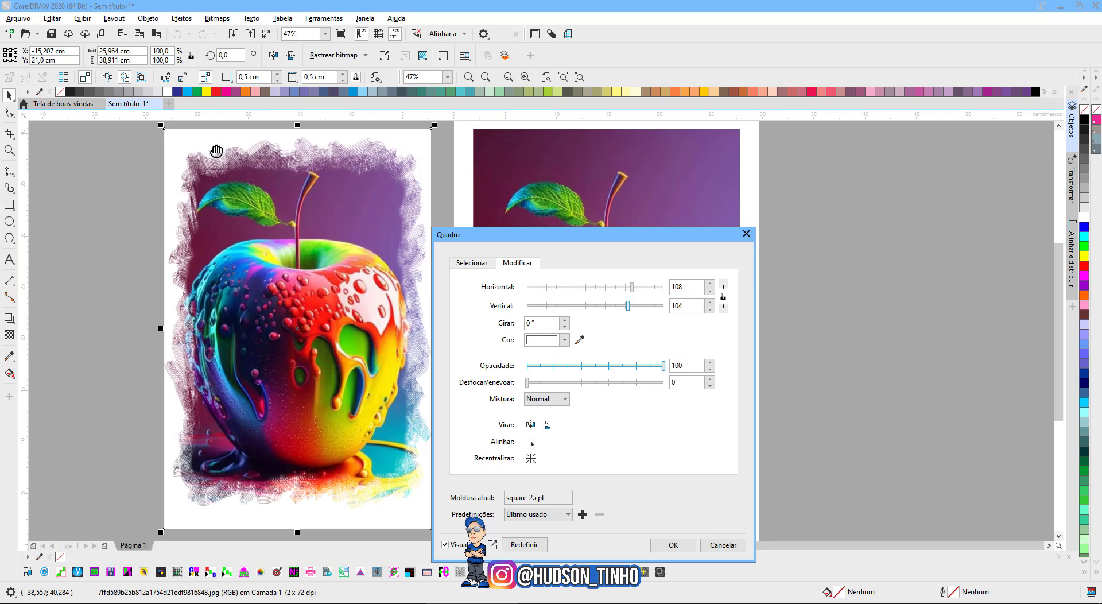
click(674, 545)
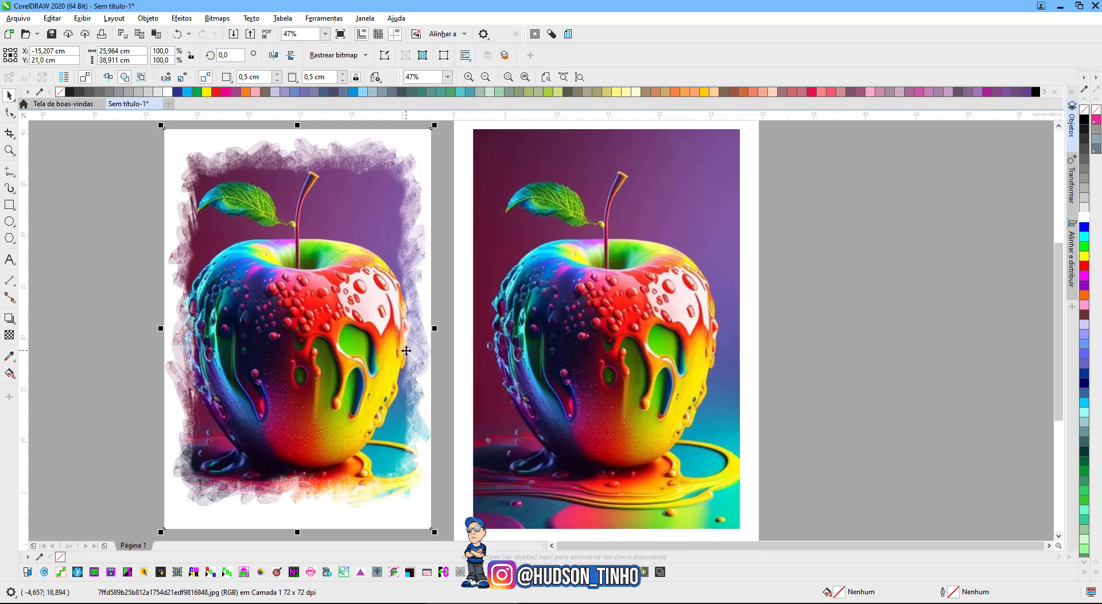
Convert the apple image on the page to a 300 dpi RGB (24-bit) bitmap with anti-aliasing and a transparent background
click(567, 305)
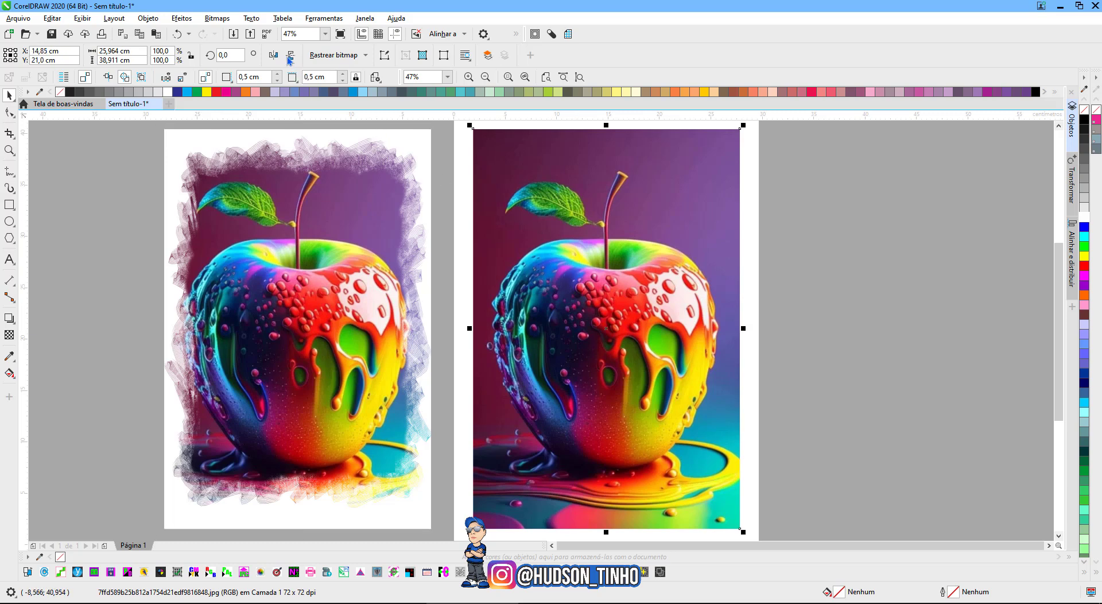
click(216, 19)
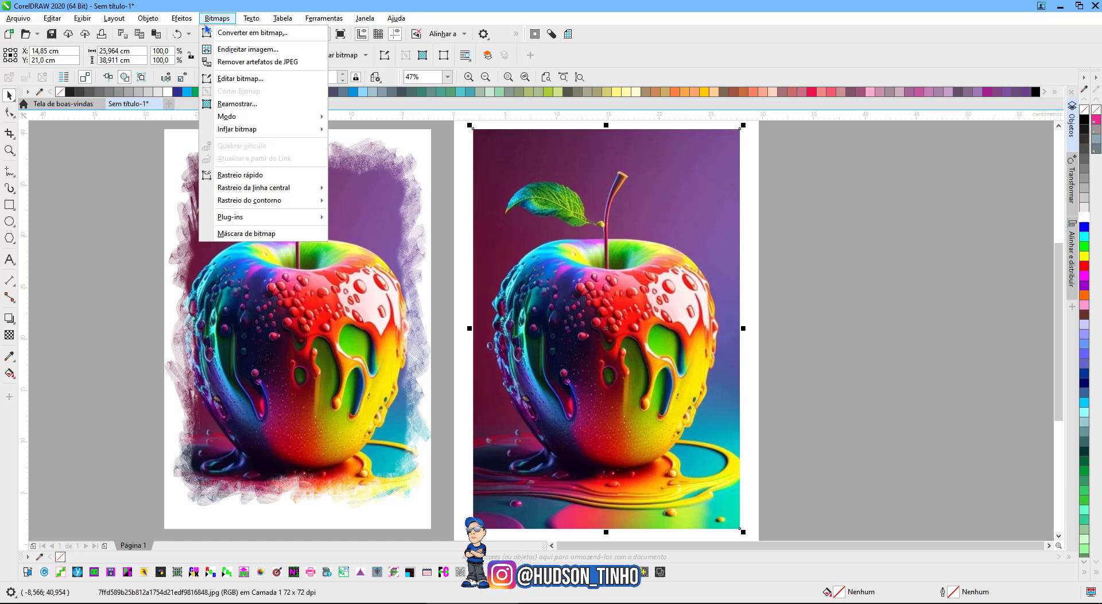
click(270, 36)
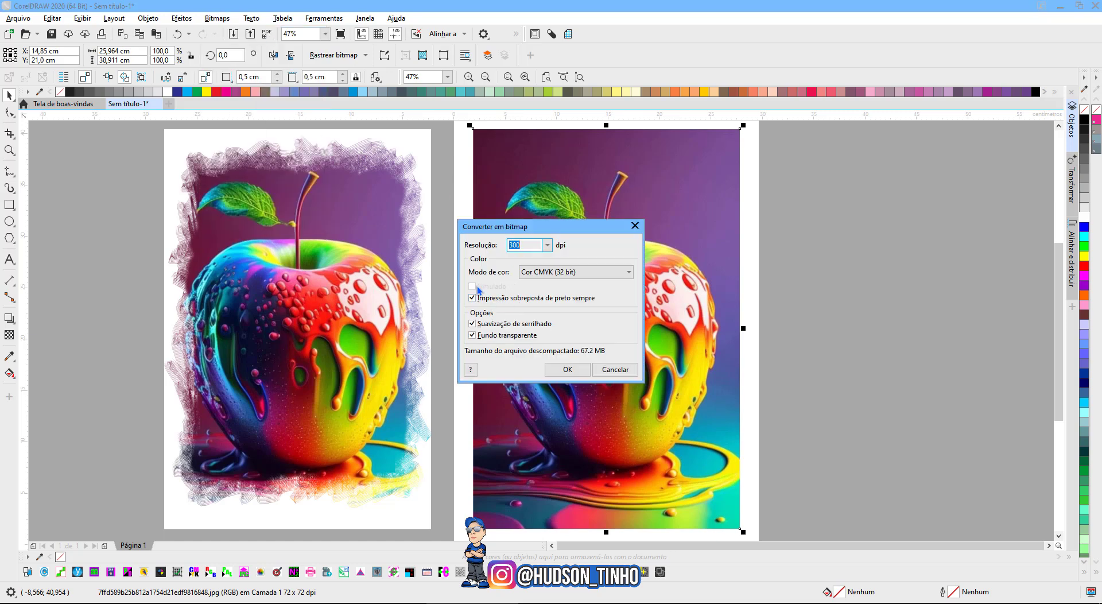
click(550, 273)
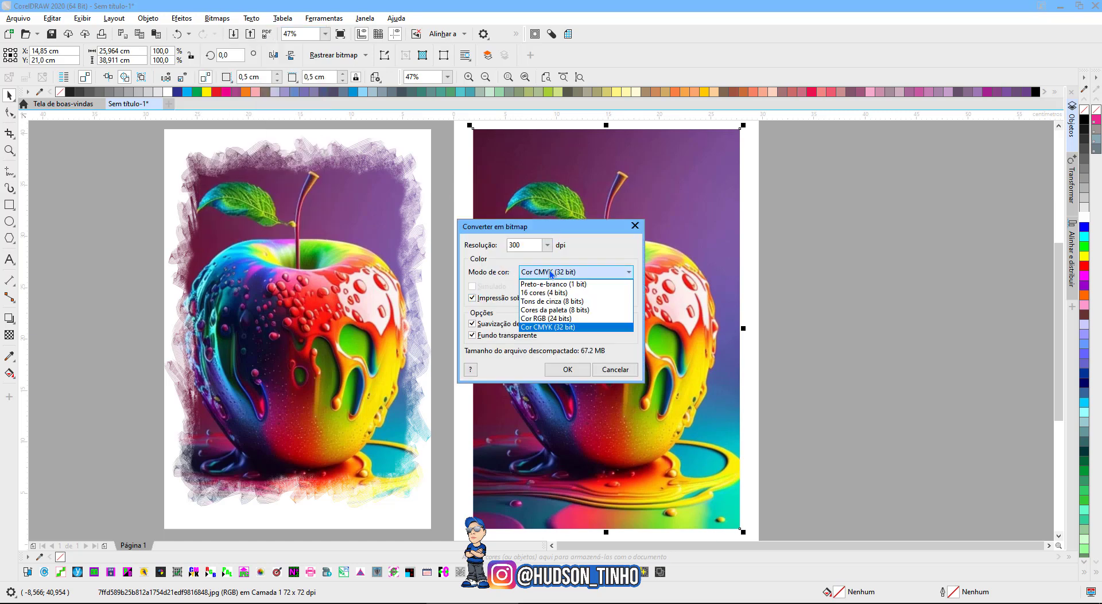
click(555, 318)
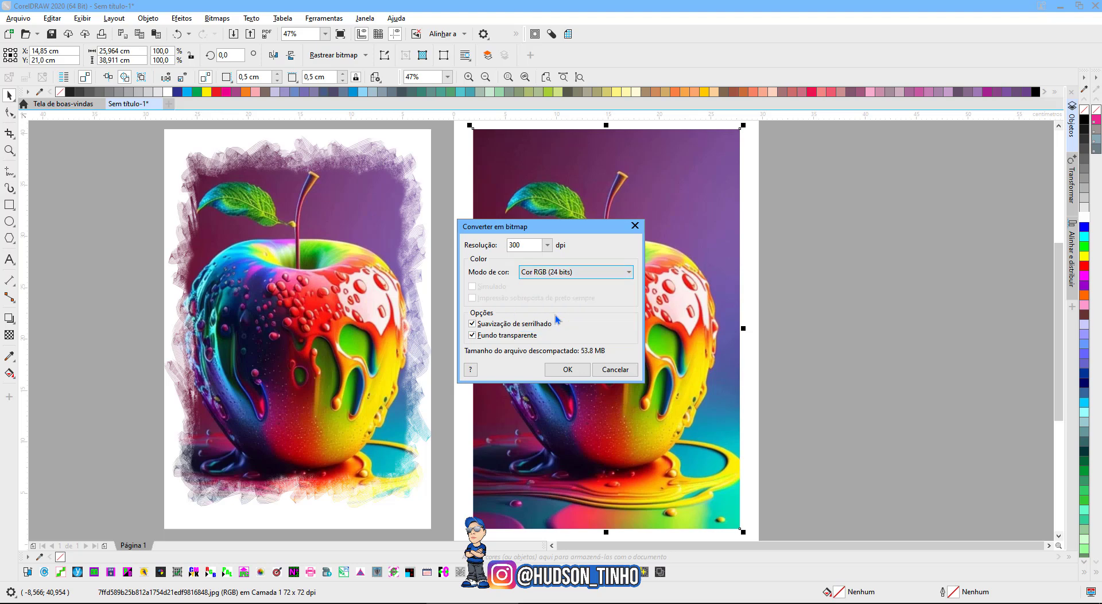
click(576, 369)
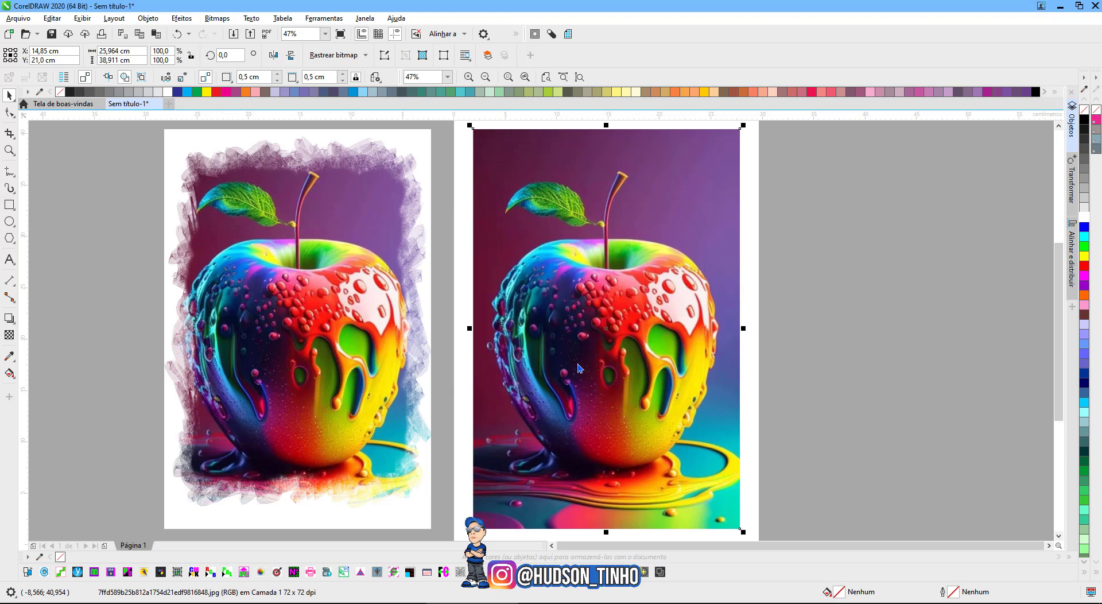
Apply the square_2.cpt Frame effect to the converted apple image, using the last used frame settings
click(179, 19)
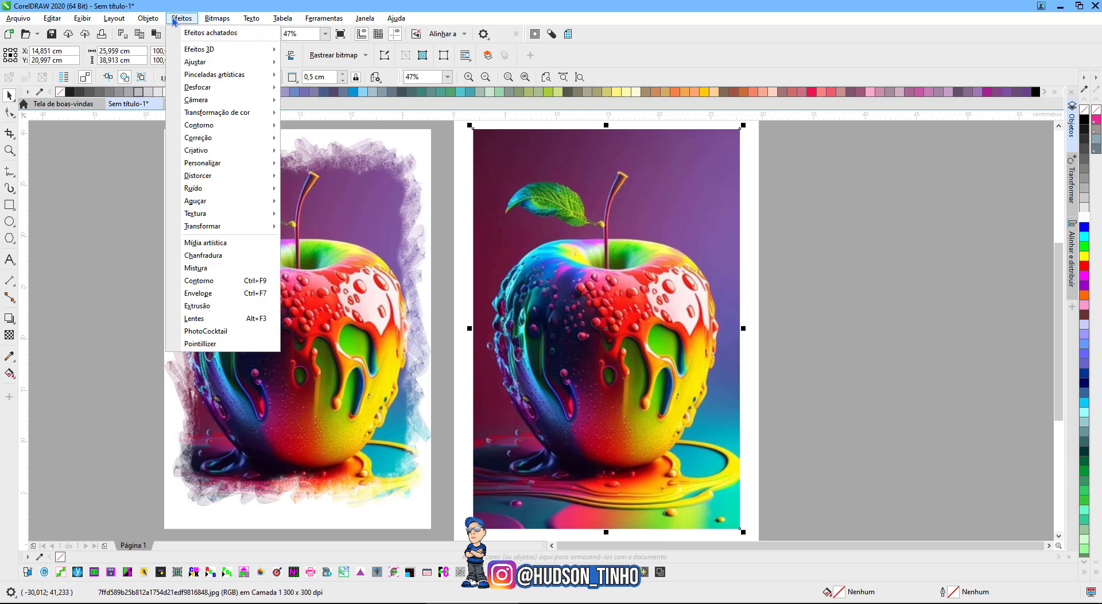
mouse_move(217, 151)
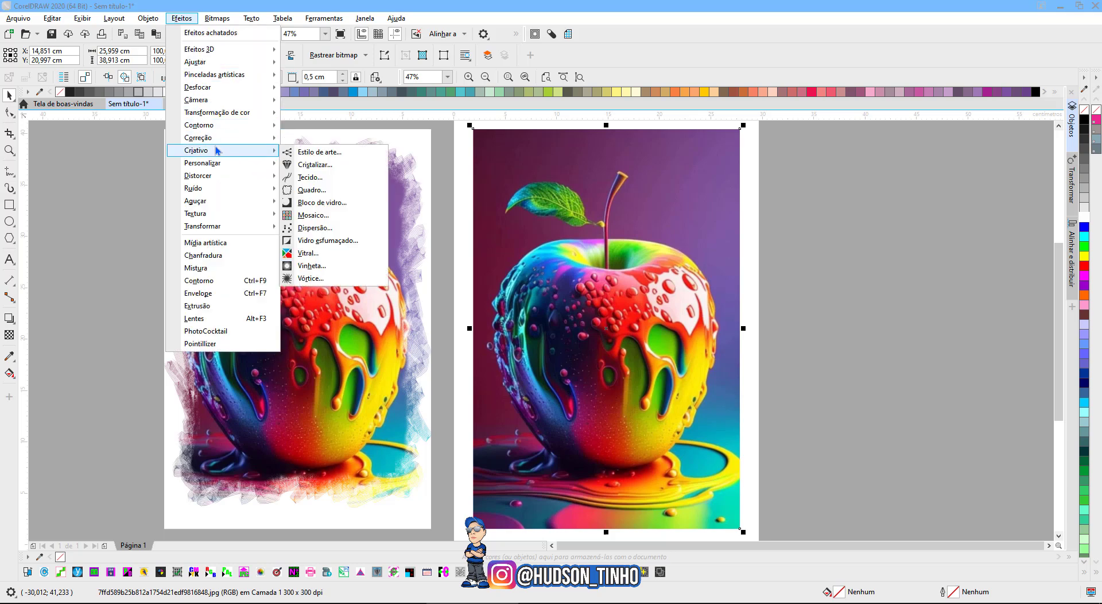
click(313, 190)
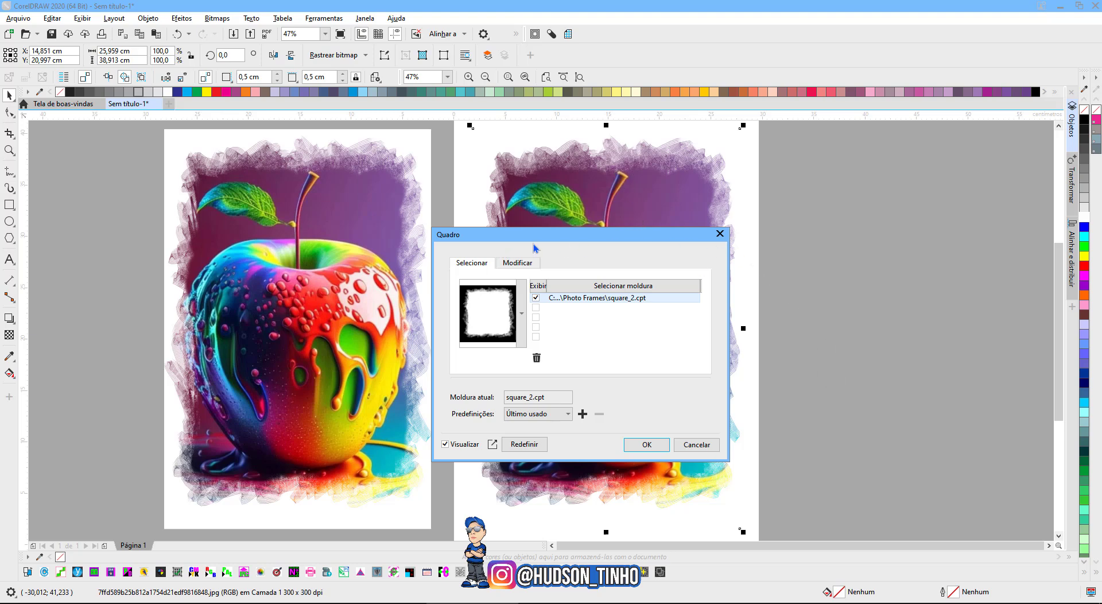
click(816, 520)
drag(579, 208, 782, 183)
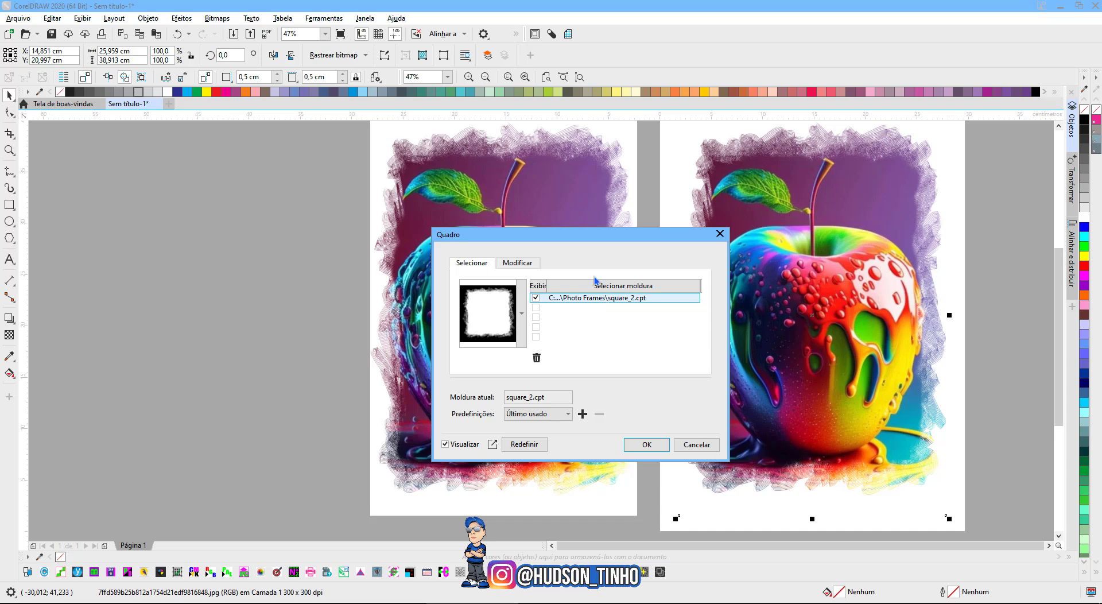
click(517, 264)
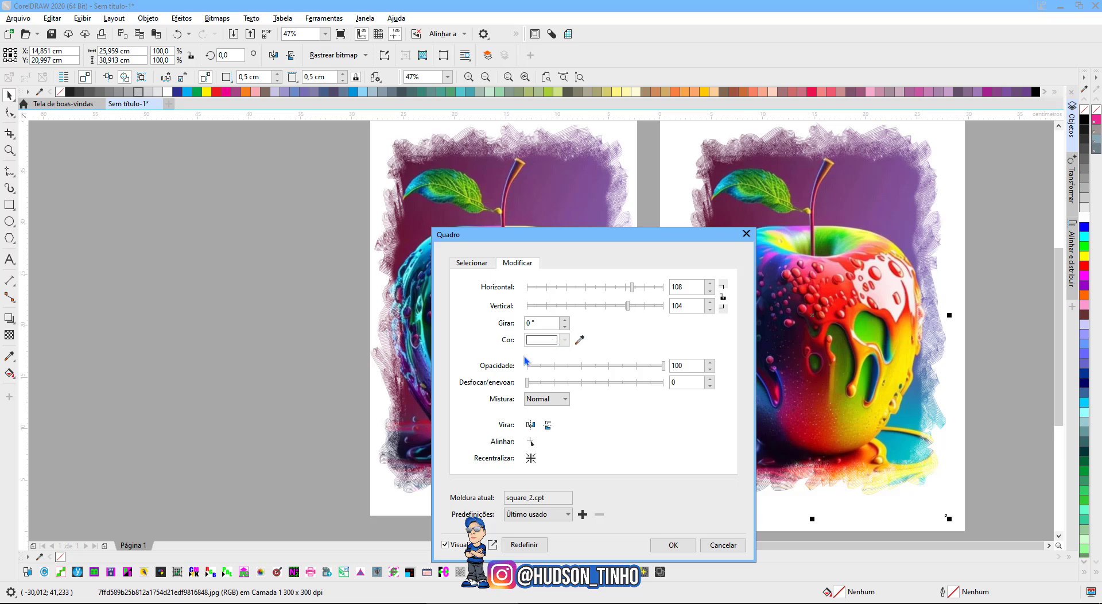
click(579, 341)
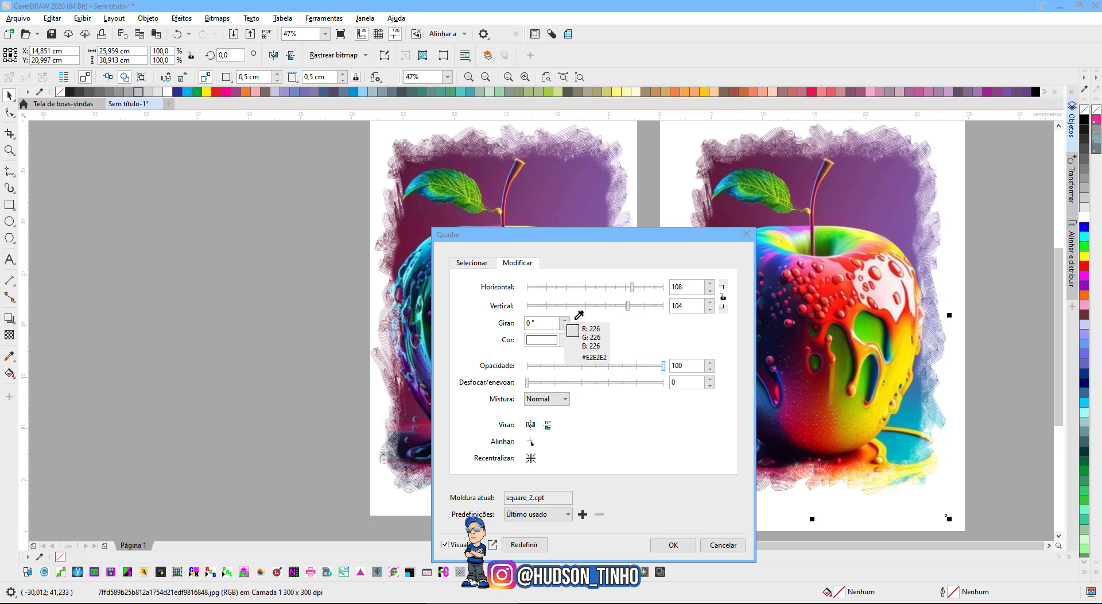
click(697, 478)
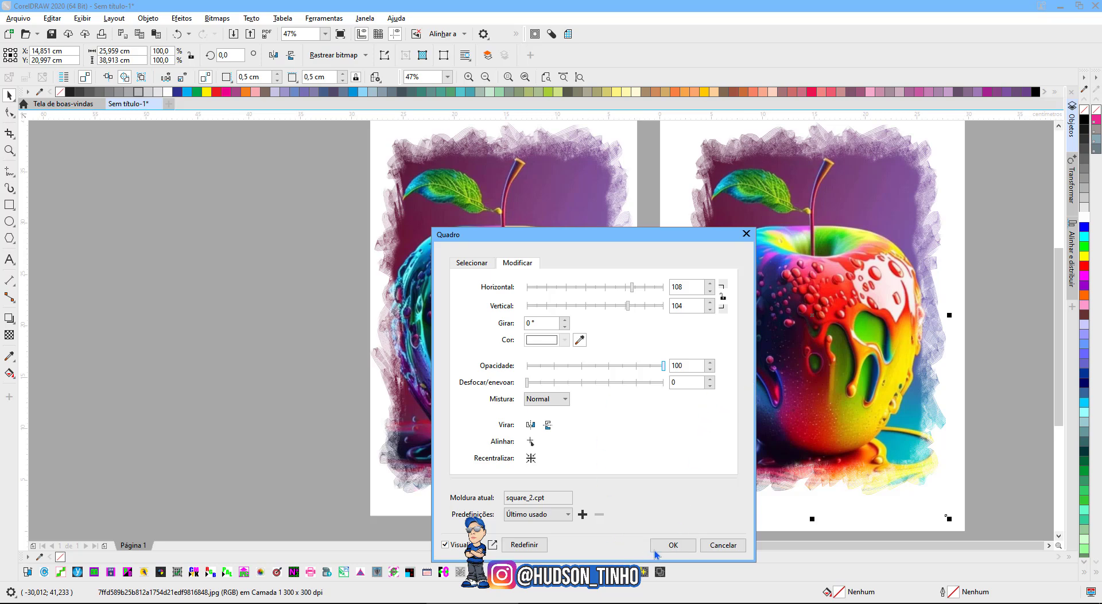
click(673, 544)
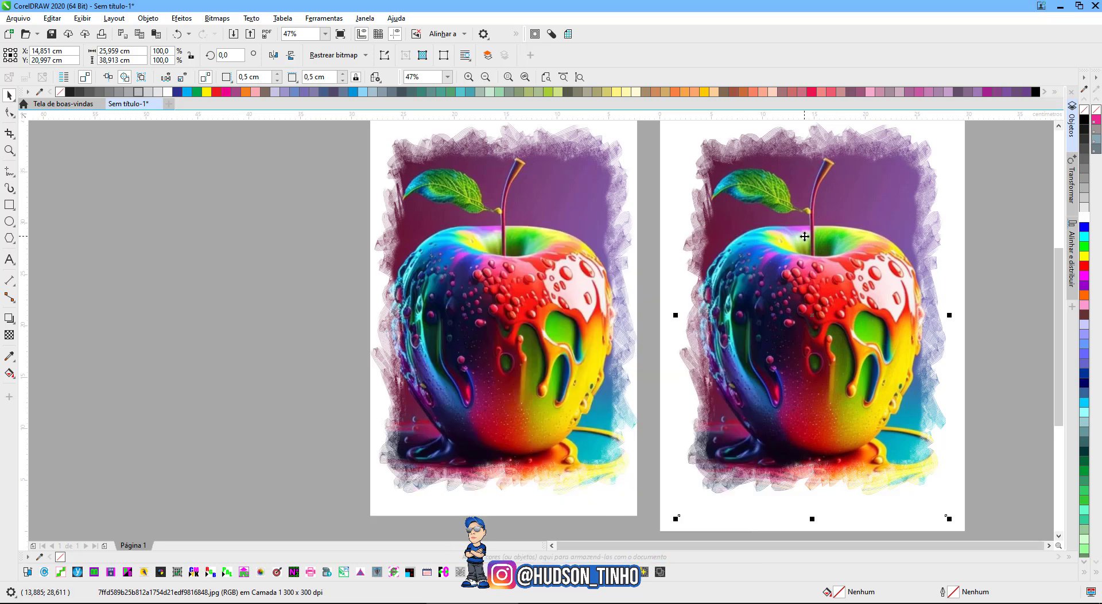
Move the transparent framed apple off the page beyond the white-framed copy, and create a 29.7 x 42 cm rectangle covering the page
drag(805, 237, 218, 247)
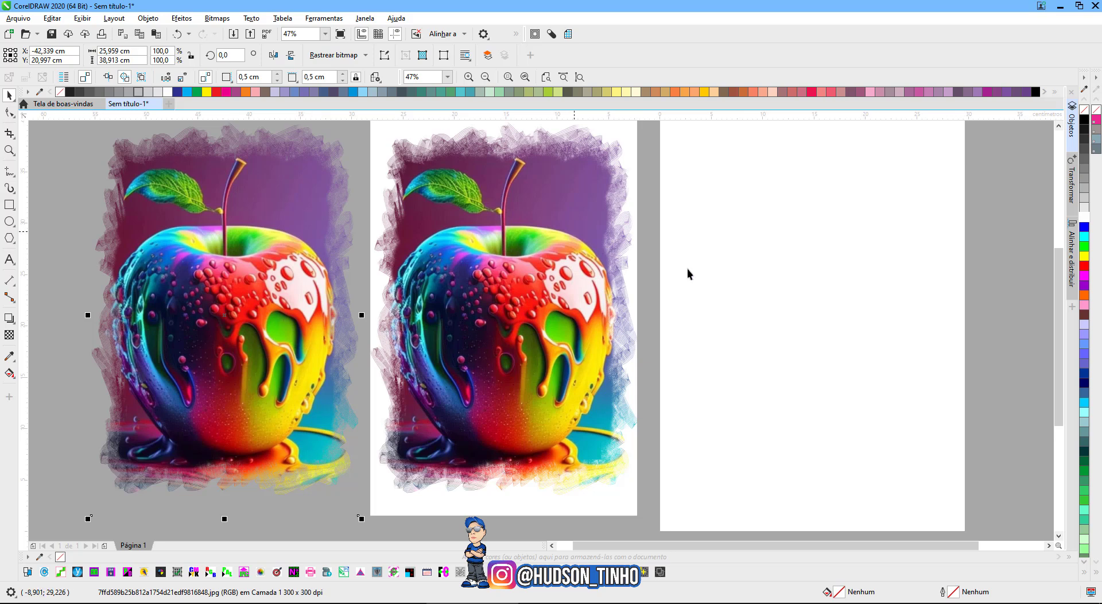
double_click(10, 207)
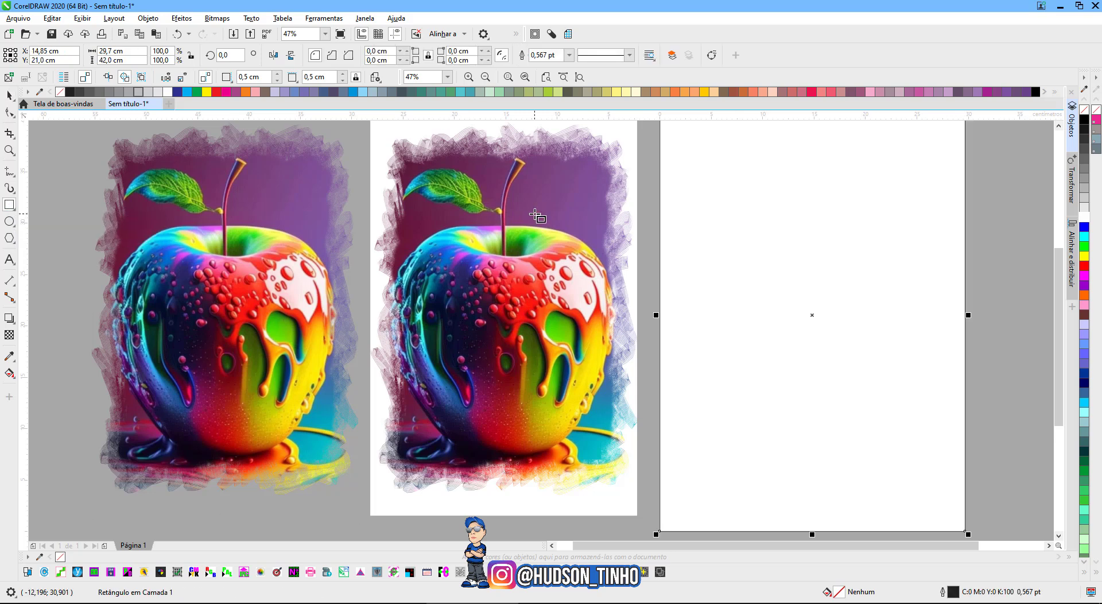
scroll(536, 215, down, 1)
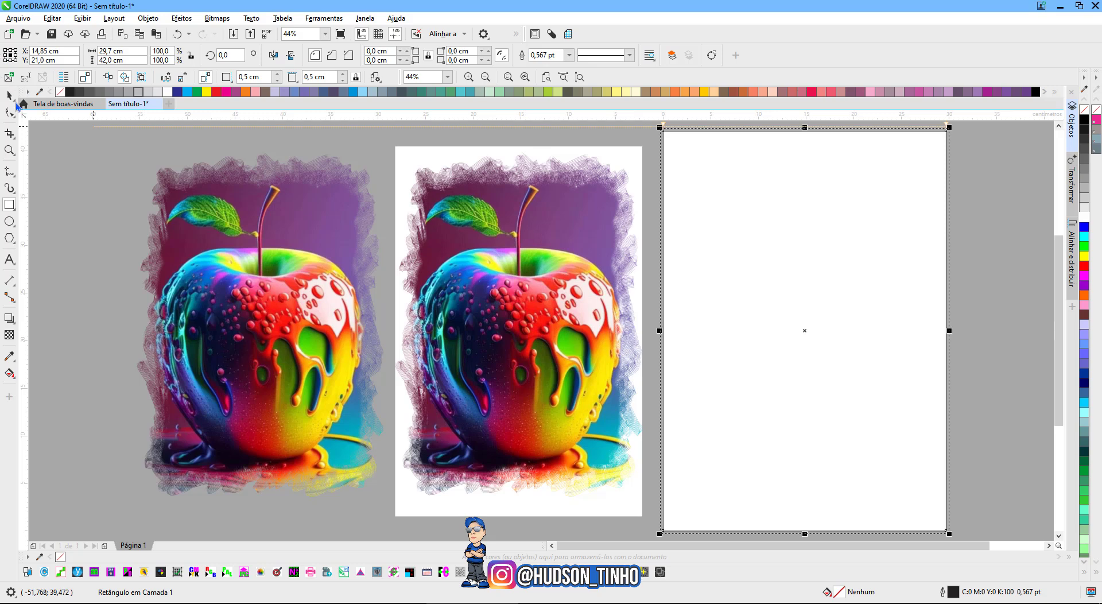
Fill the page-sized rectangle with black and centre the white-framed apple image over it
click(10, 95)
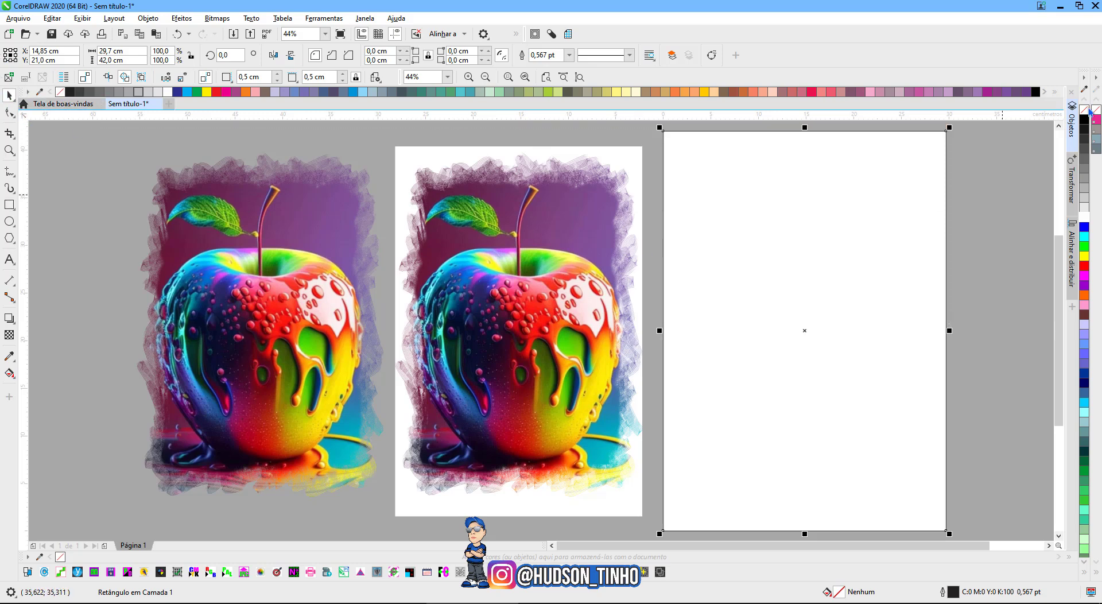
click(1084, 119)
click(514, 270)
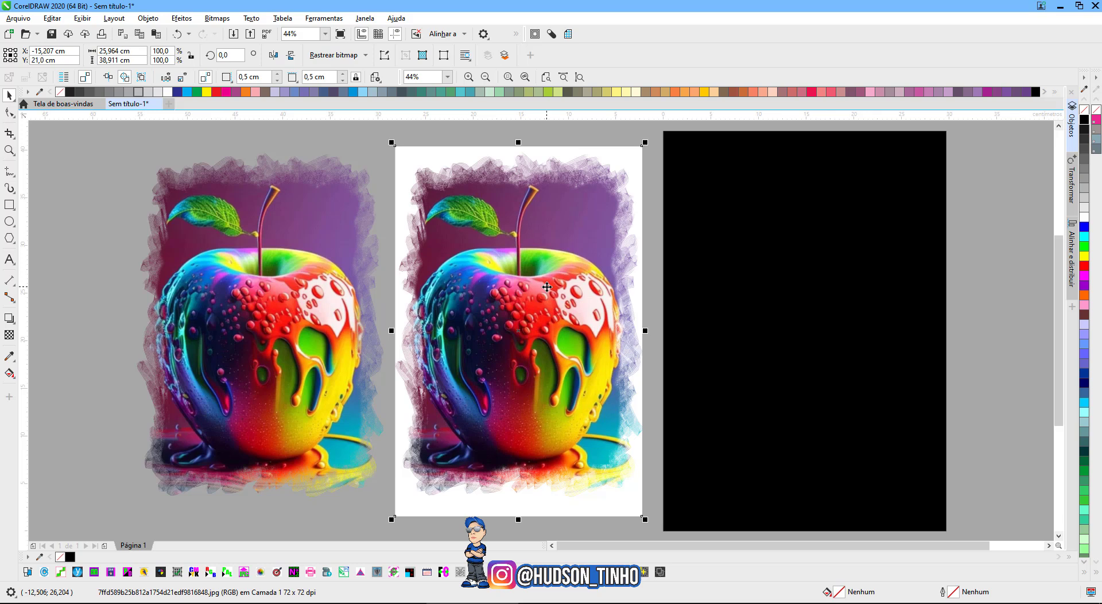
drag(546, 287, 835, 293)
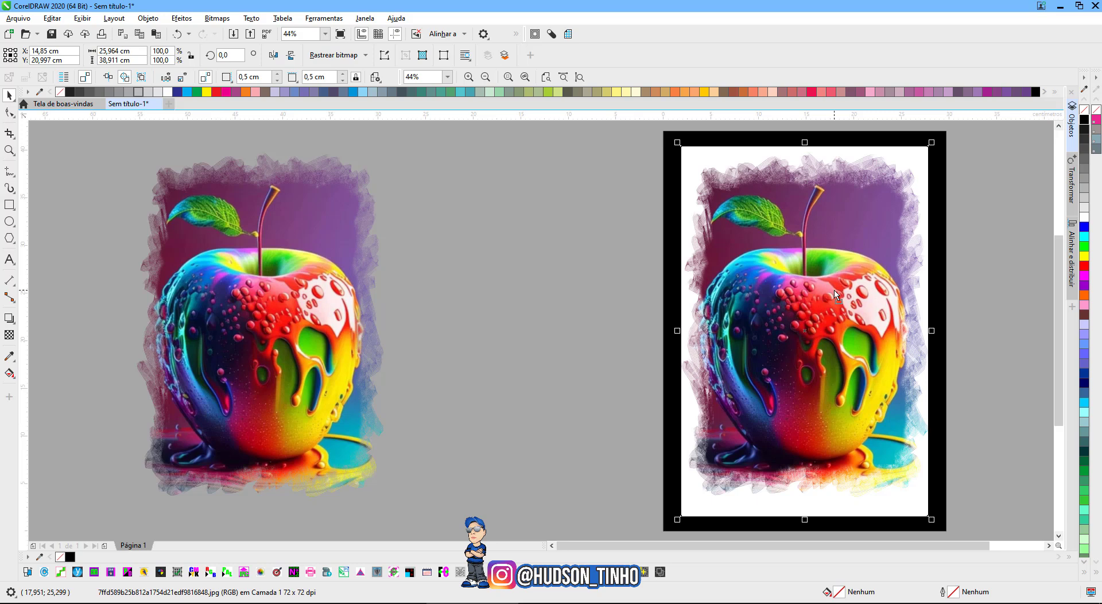
Move the white-framed apple back off the page beside the black rectangle, and centre the transparent framed apple on the rectangle
drag(835, 293, 543, 313)
click(287, 329)
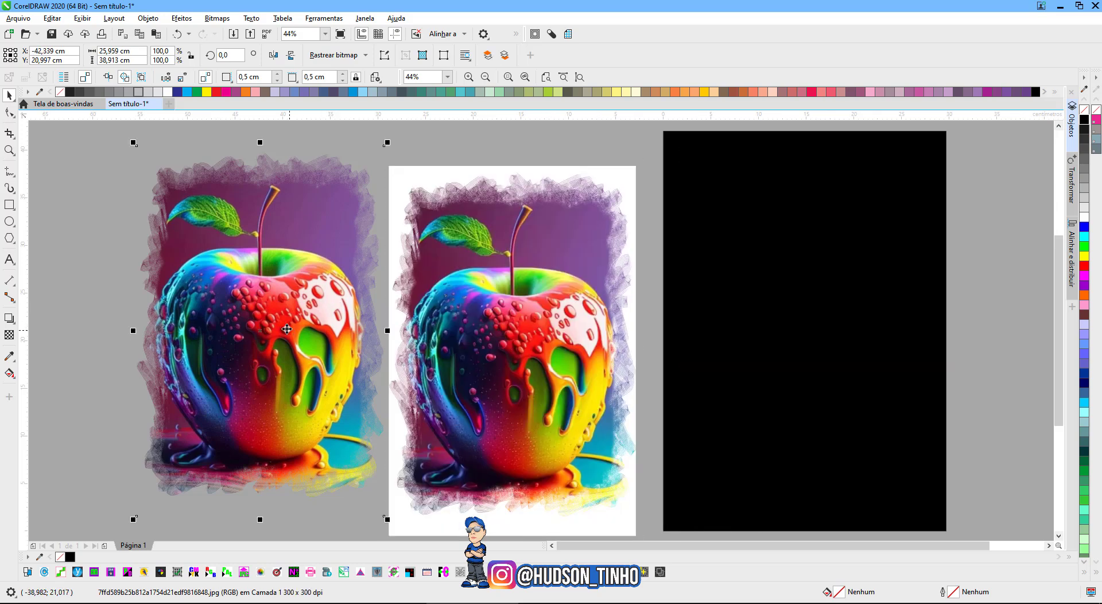
drag(287, 329, 821, 324)
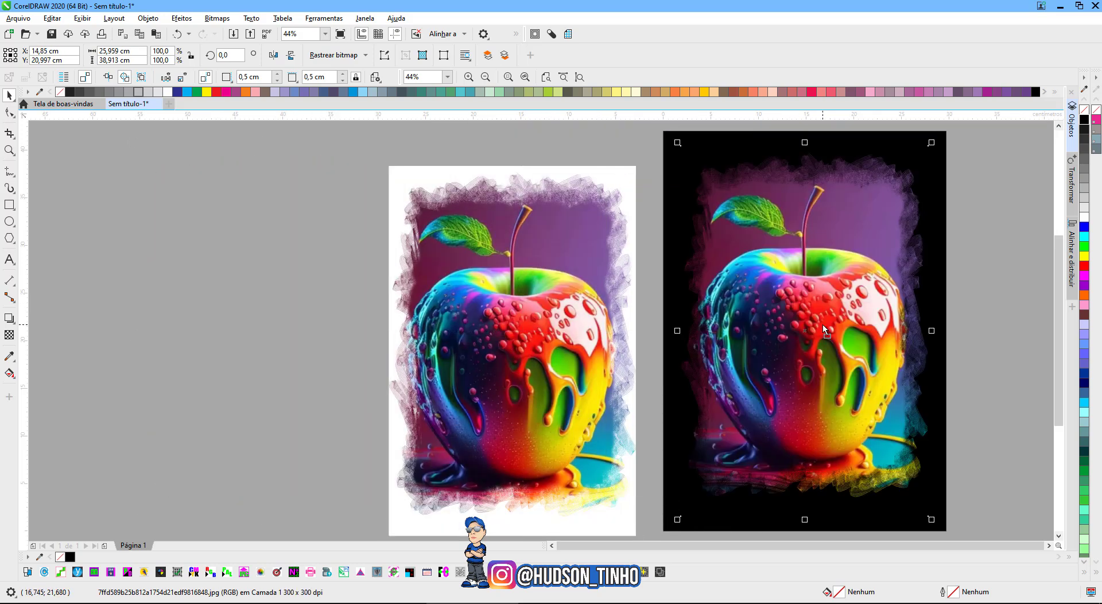
key(F4)
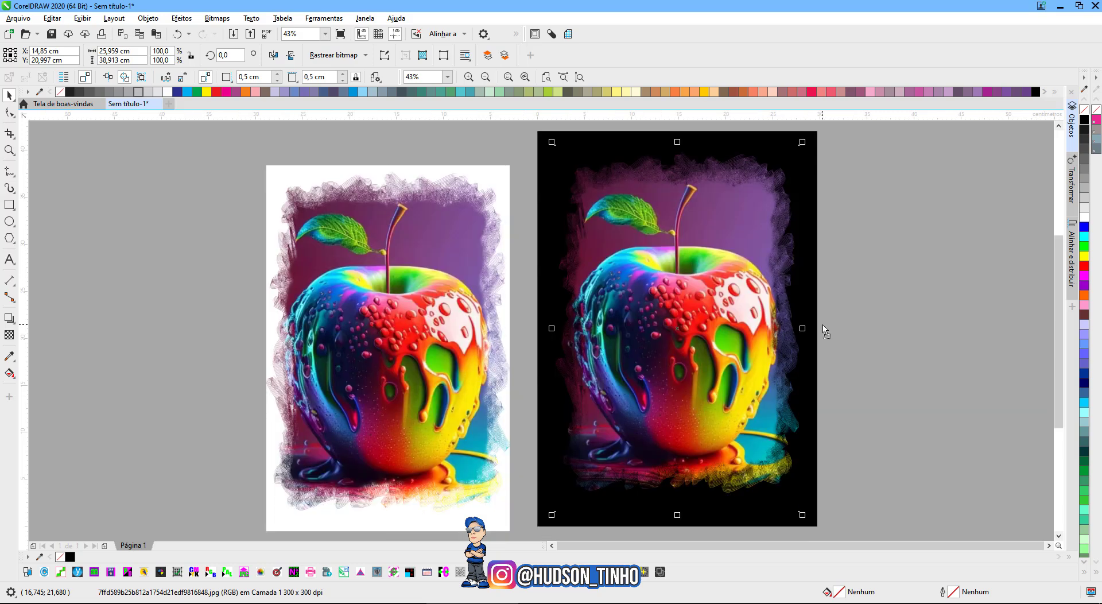